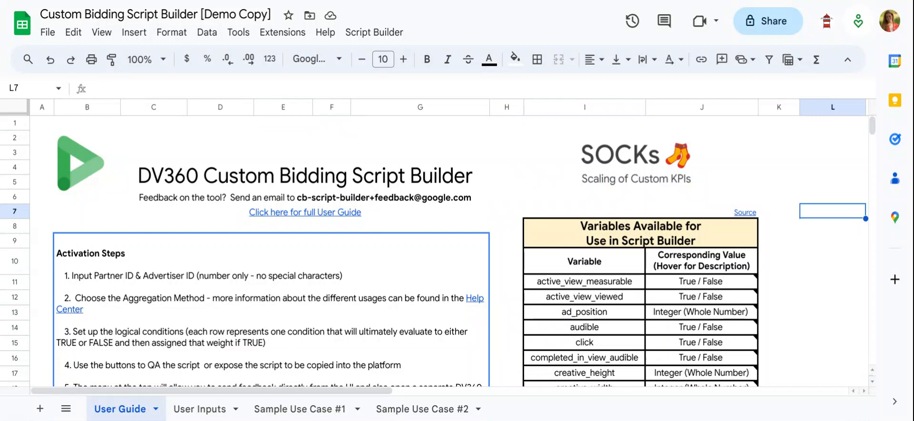
# Read through the activation steps, custom bidding reminders and available variables table on the User Guide sheet.
pyautogui.scroll(-1, 780, 219)
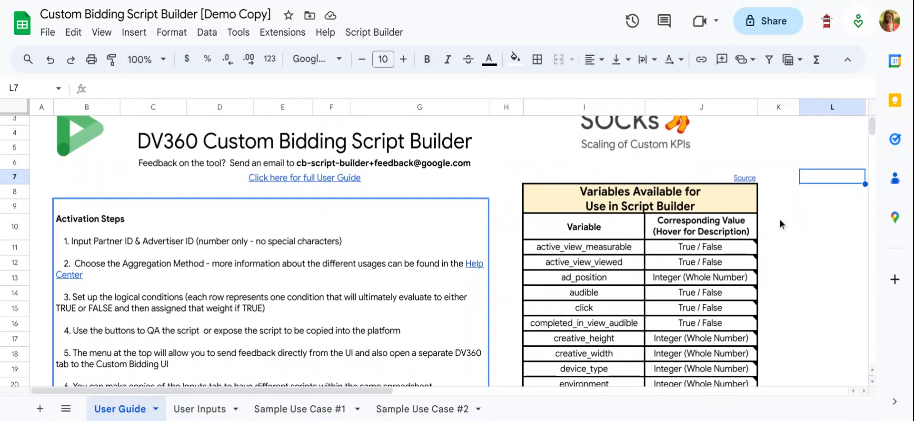
pyautogui.scroll(1, 780, 219)
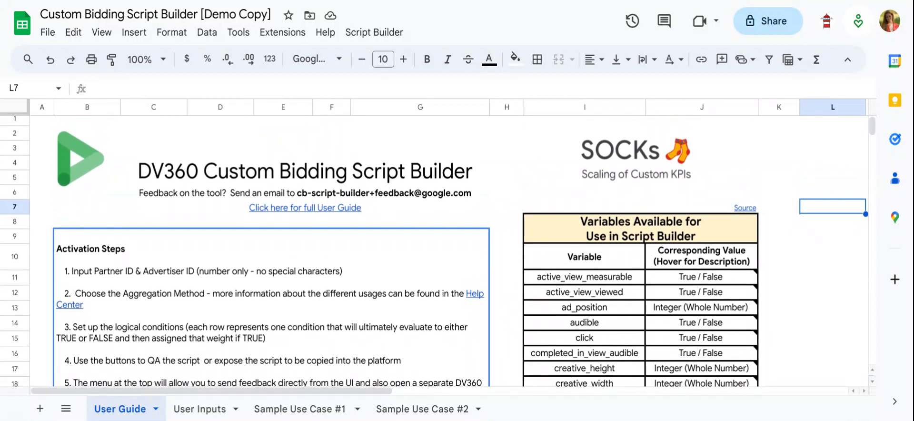
pyautogui.scroll(-1, 779, 219)
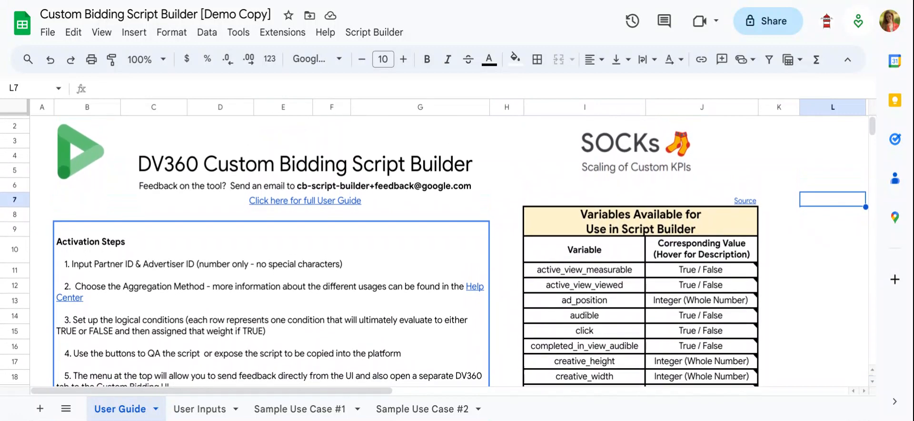
pyautogui.scroll(1, 780, 219)
pyautogui.scroll(-1, 779, 219)
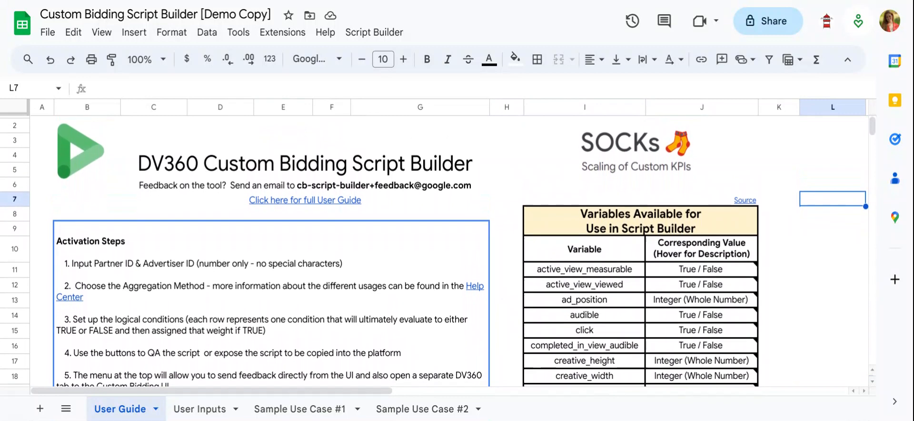
pyautogui.scroll(-3, 434, 251)
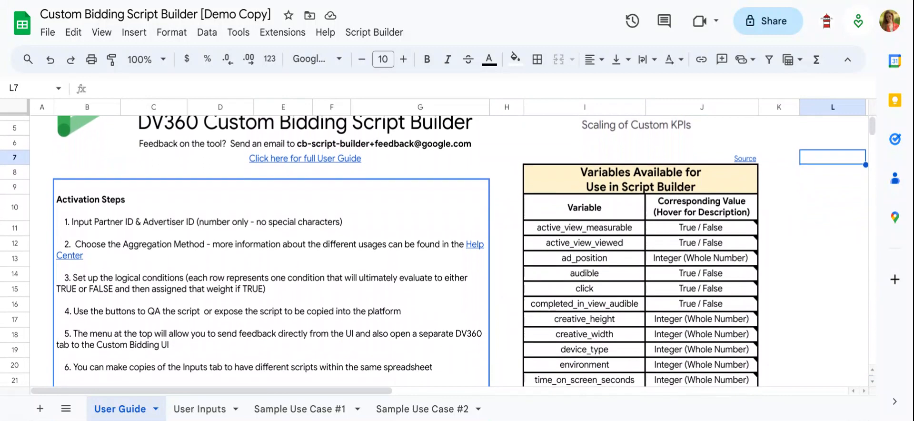
pyautogui.scroll(-2, 433, 252)
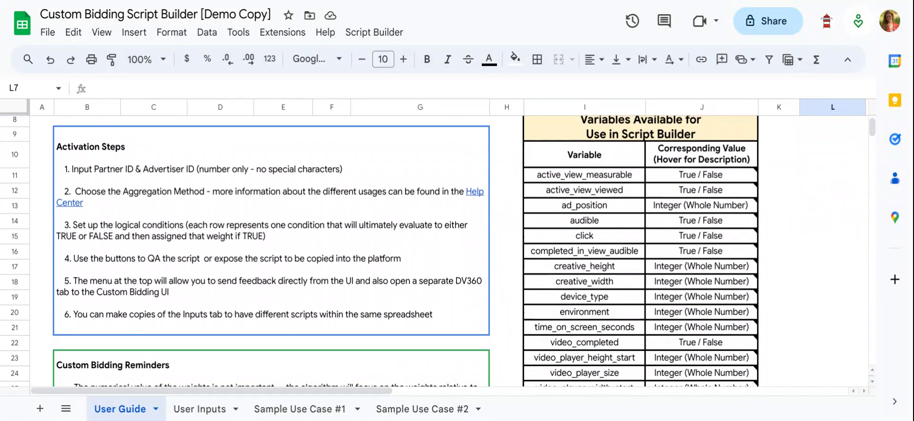
pyautogui.scroll(-1, 547, 171)
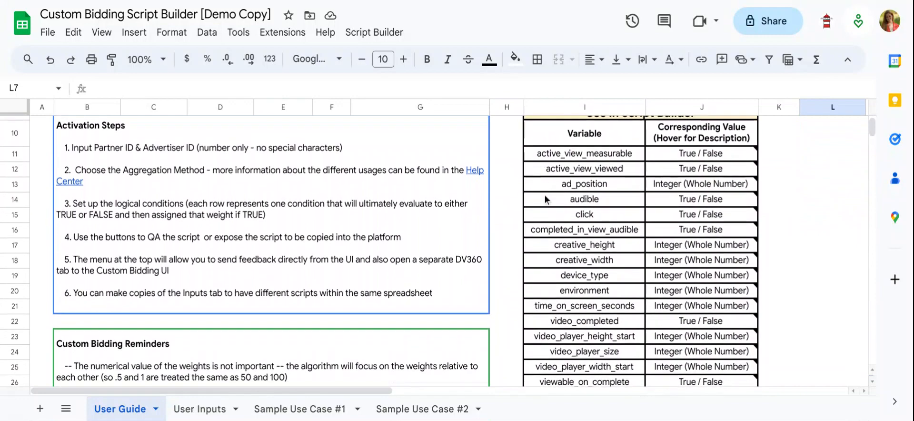
pyautogui.scroll(-1, 540, 282)
pyautogui.scroll(2, 540, 282)
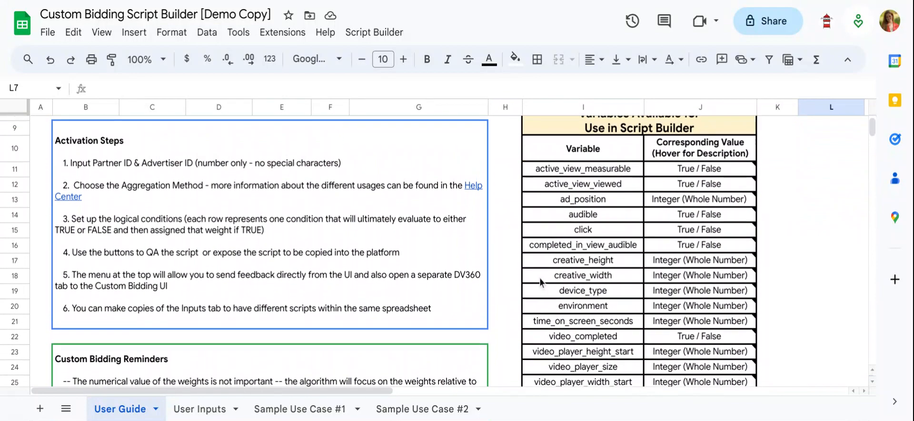
pyautogui.scroll(3, 540, 282)
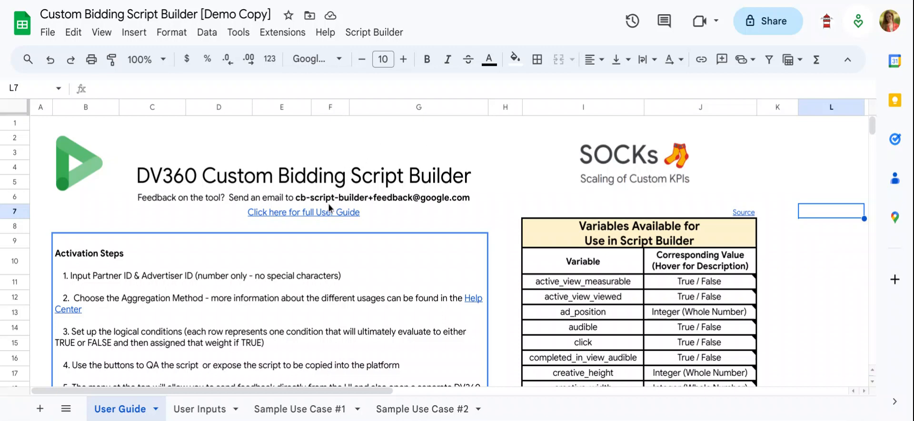
# Preview the linked full User Guide and the linked custom bidding script reference on the User Guide sheet.
pyautogui.moveTo(296, 212)
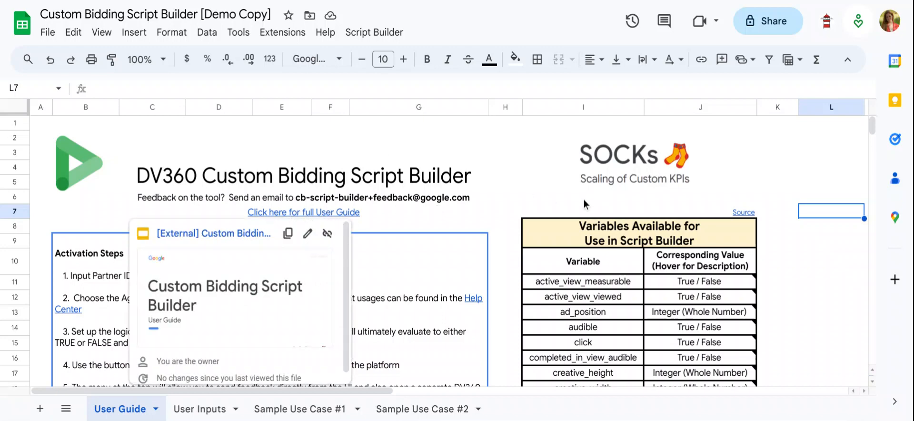
pyautogui.click(512, 209)
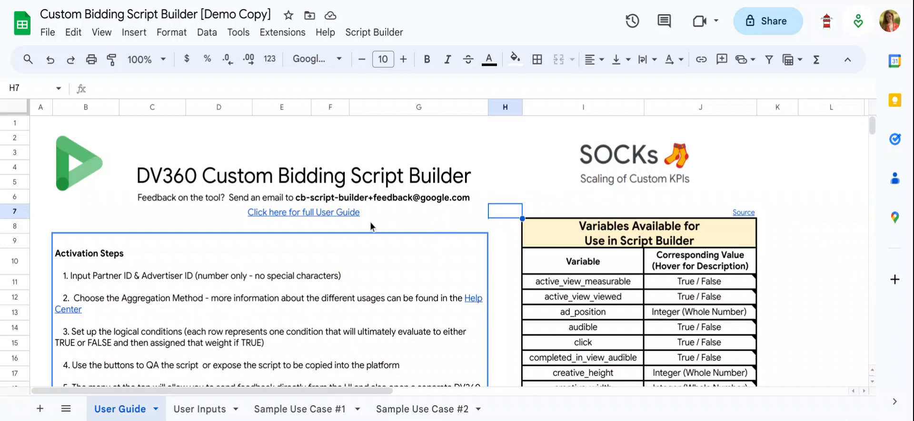
pyautogui.moveTo(319, 309)
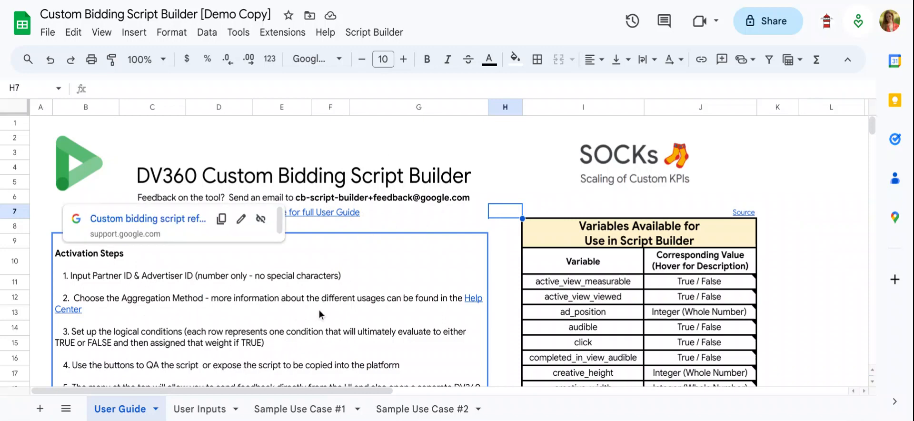
pyautogui.click(520, 180)
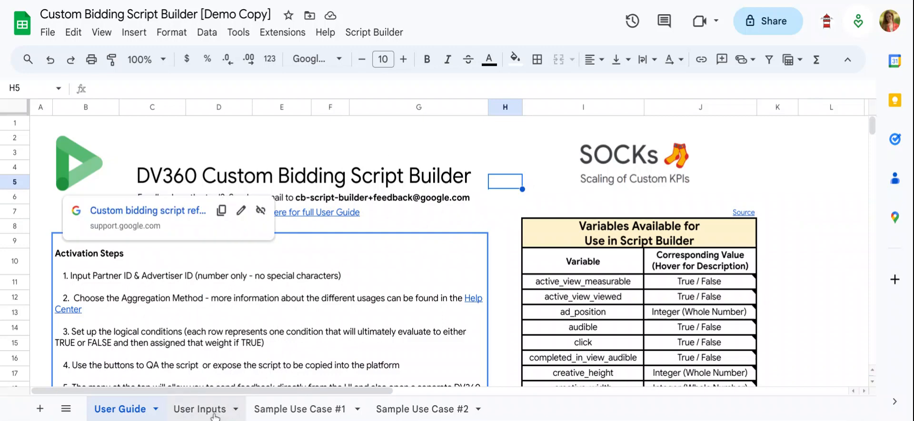
# Open the User Inputs sheet and review the Partner ID, Advertiser ID and available Aggregation Method options.
pyautogui.click(200, 409)
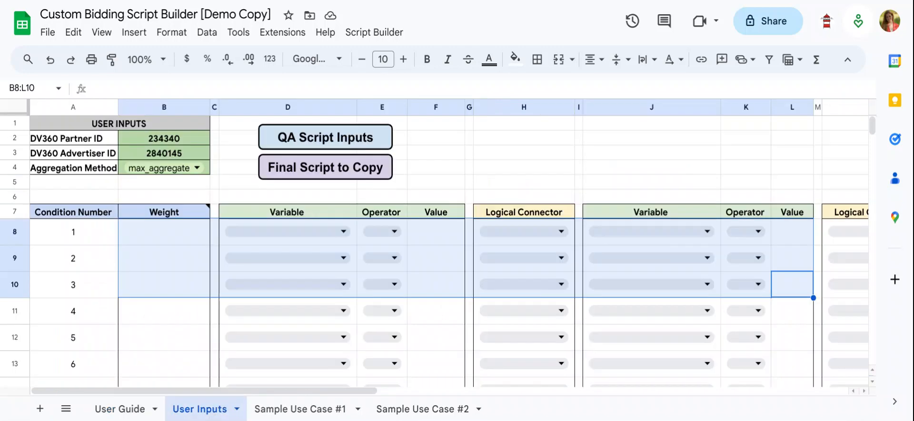
pyautogui.click(224, 172)
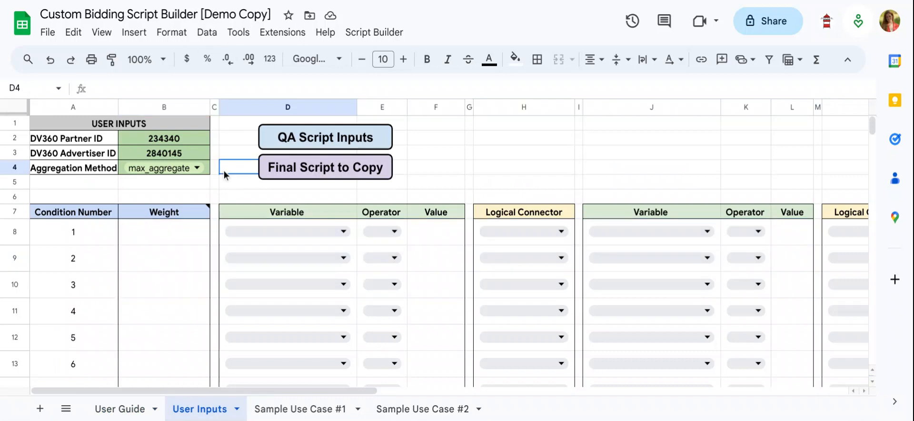
pyautogui.click(206, 189)
pyautogui.click(195, 139)
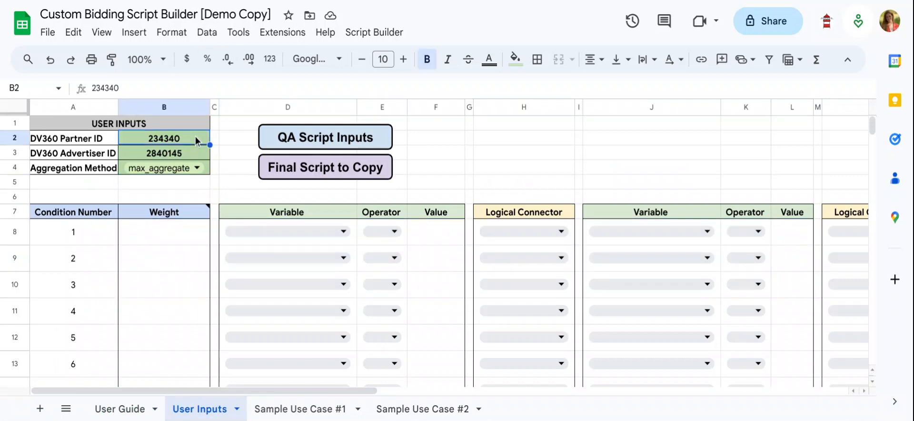
pyautogui.click(192, 155)
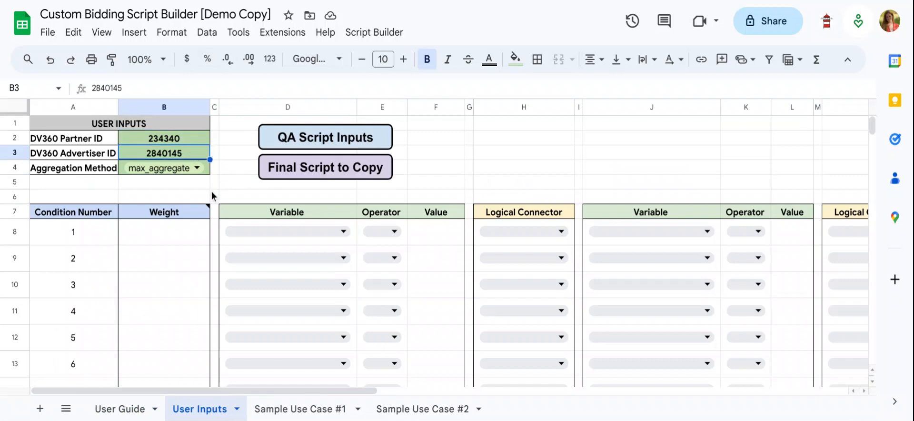
pyautogui.moveTo(210, 212)
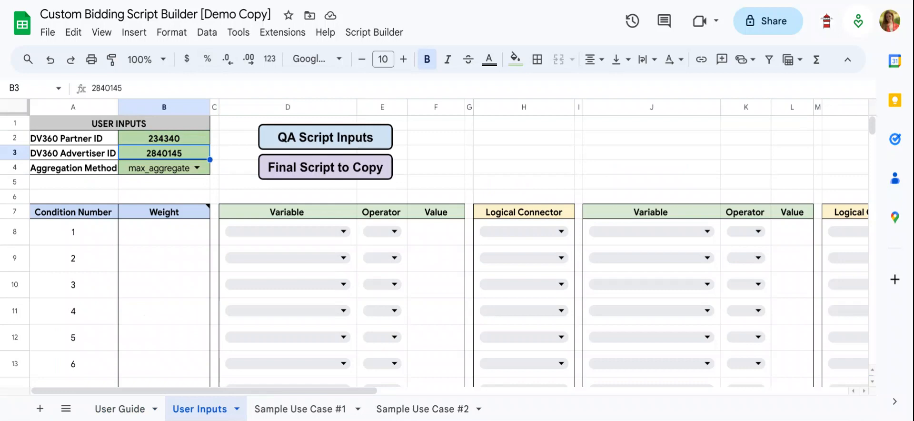
pyautogui.click(199, 168)
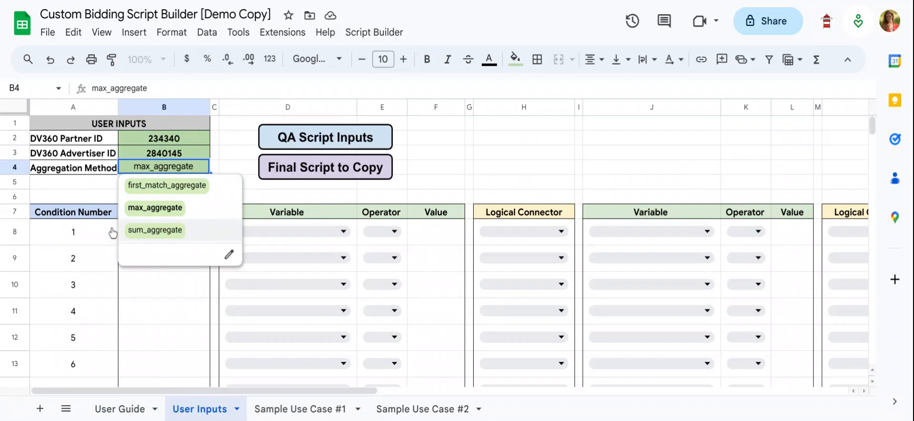
pyautogui.click(37, 199)
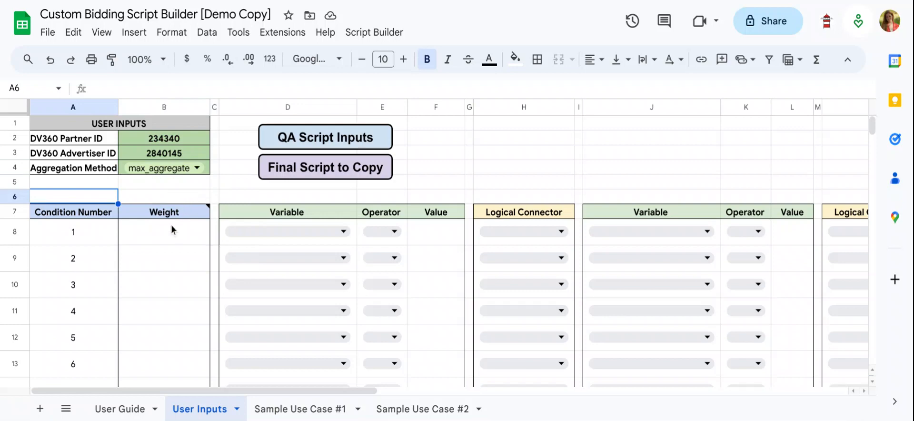
# Enter the weights 100, 50 and 10 for conditions 1, 2 and 3.
pyautogui.click(186, 222)
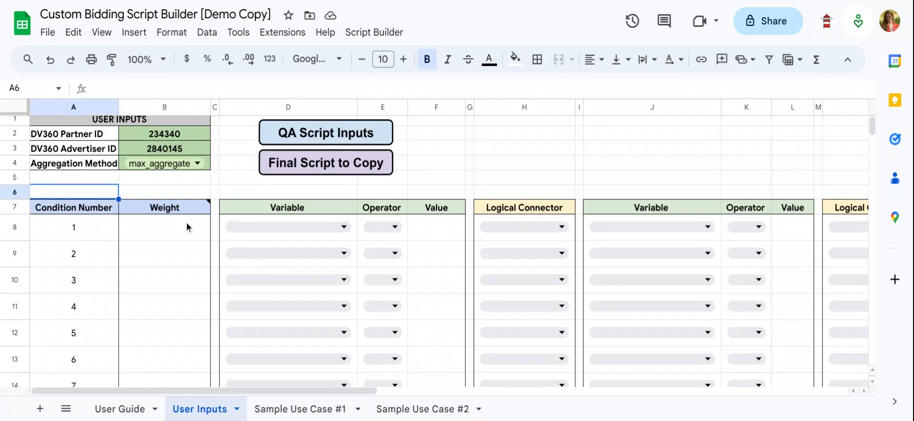
pyautogui.scroll(-1, 186, 222)
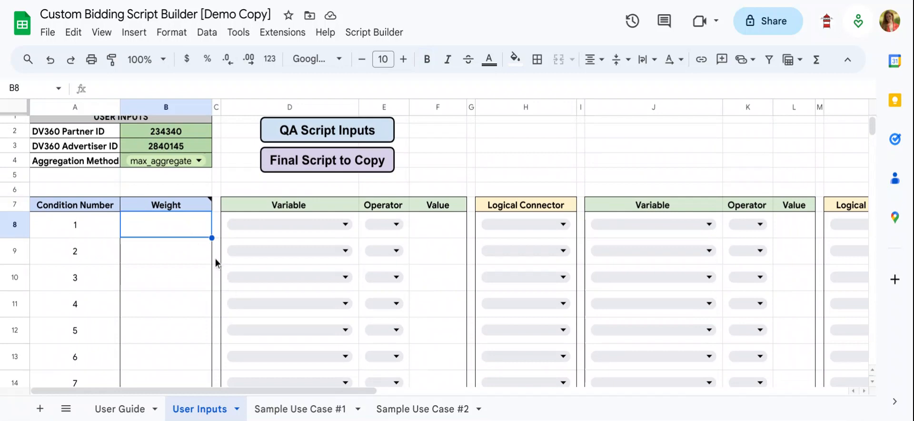
pyautogui.write('100')
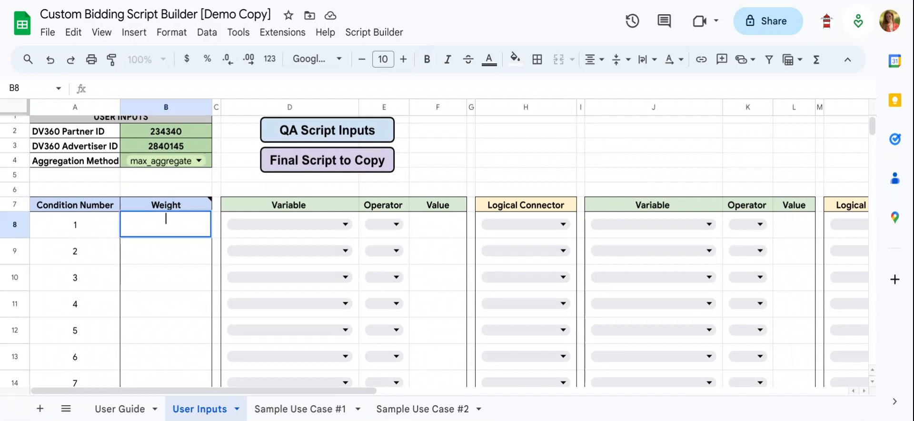
pyautogui.press('Return')
pyautogui.write('50')
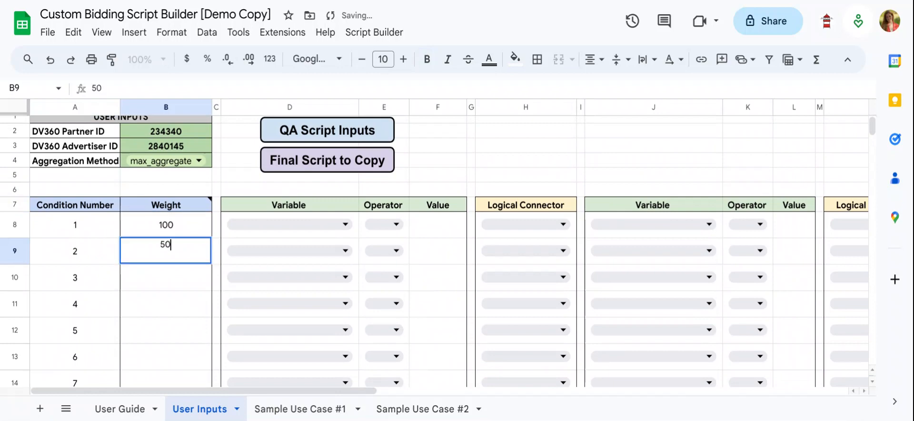
pyautogui.press('Return')
pyautogui.write('10')
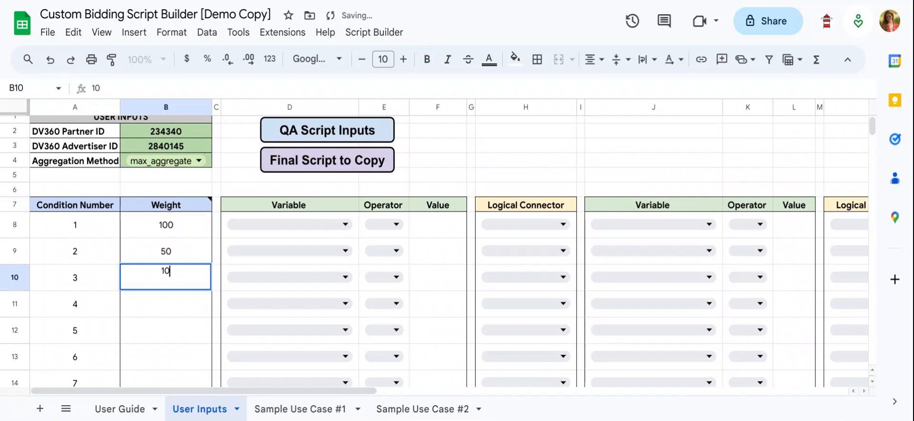
pyautogui.click(216, 279)
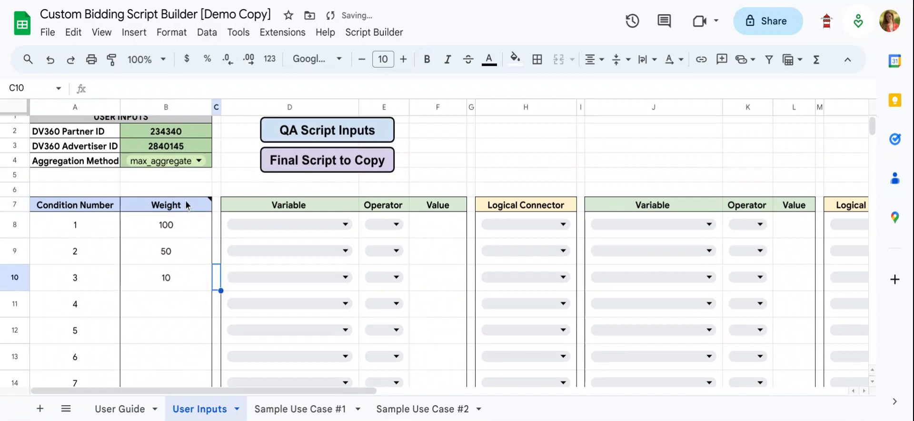
# Review the weight cells of the first three conditions.
pyautogui.click(193, 232)
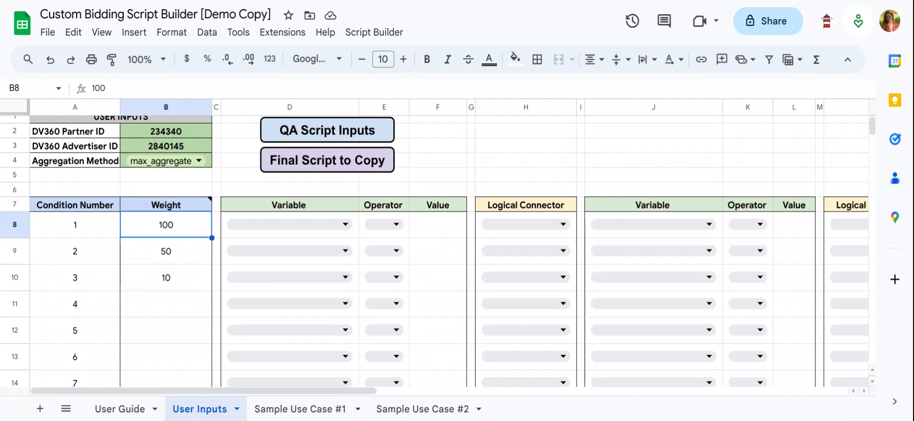
pyautogui.click(204, 249)
pyautogui.click(199, 232)
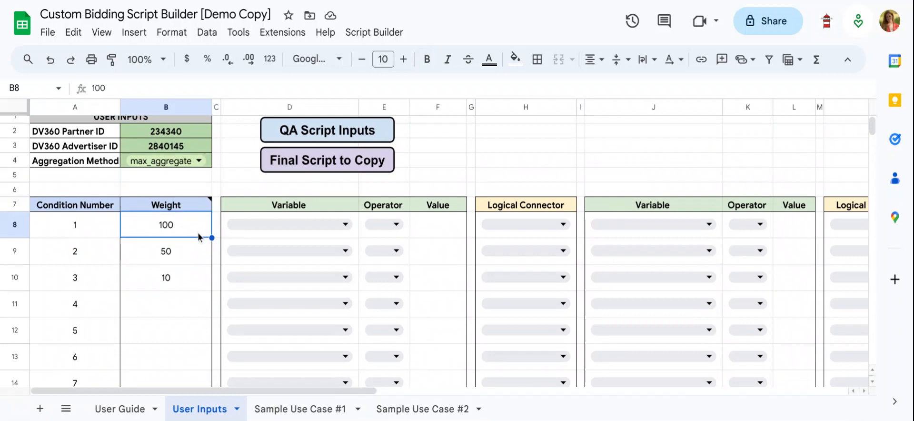
pyautogui.click(196, 278)
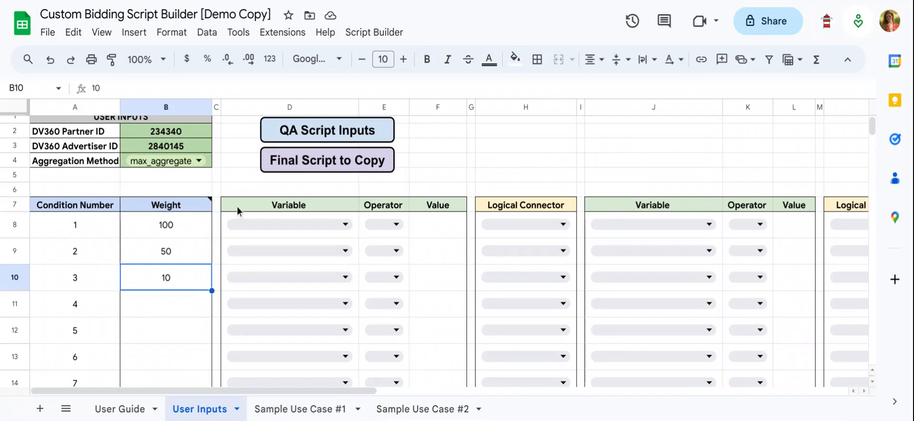
pyautogui.click(192, 230)
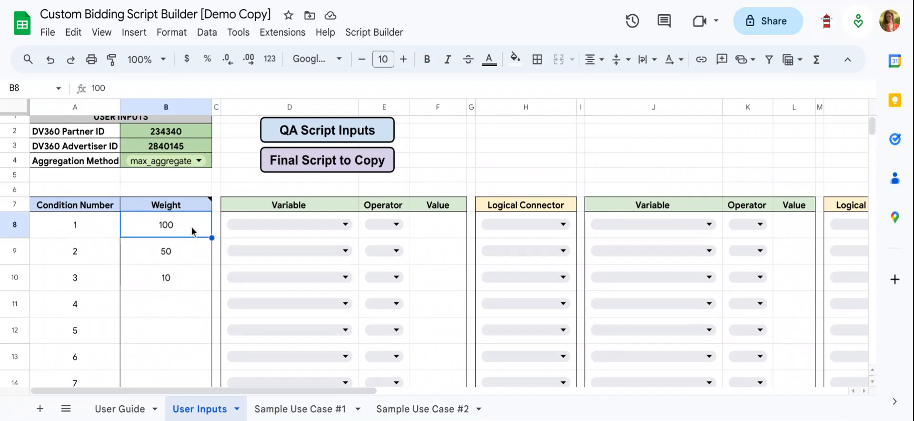
# Set condition 1's first clause to click == TRUE and its first logical connector to AND.
pyautogui.click(284, 227)
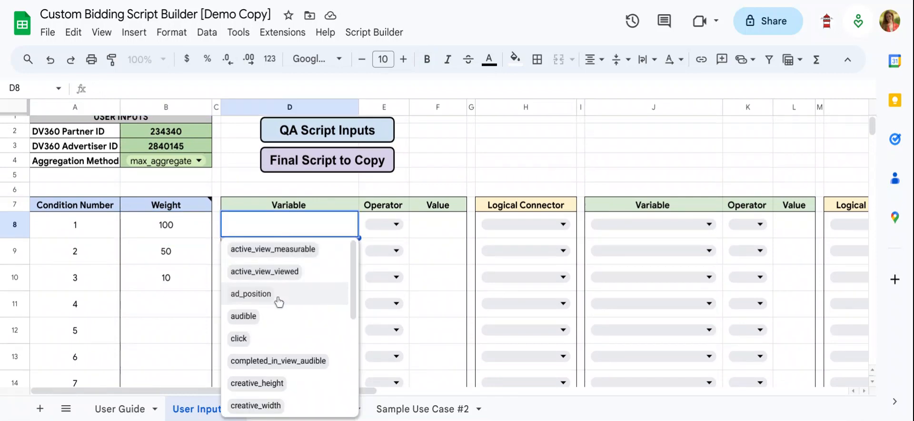
pyautogui.click(268, 341)
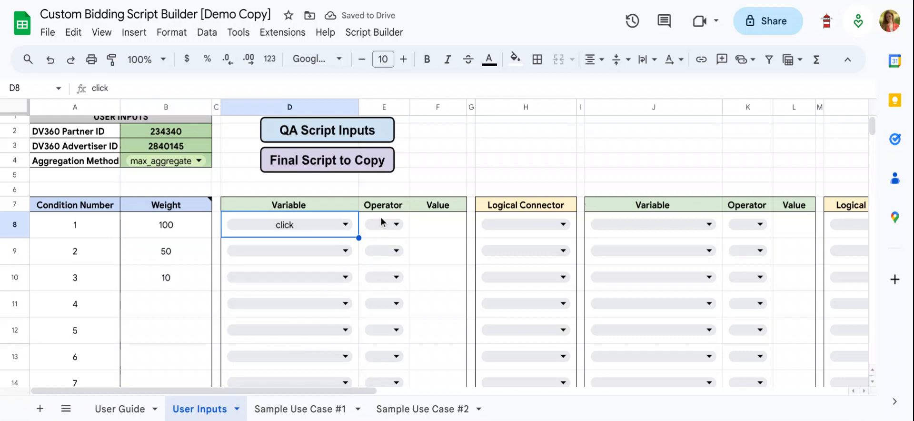
pyautogui.click(383, 226)
pyautogui.click(379, 294)
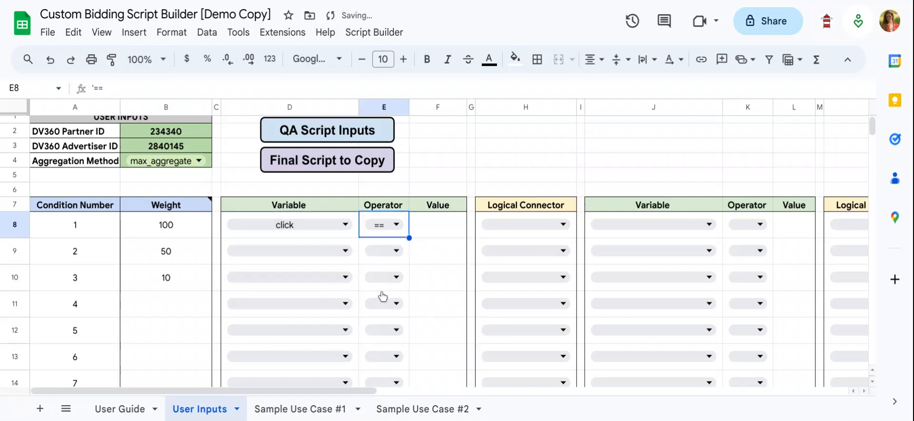
pyautogui.click(451, 229)
pyautogui.write('TRUE')
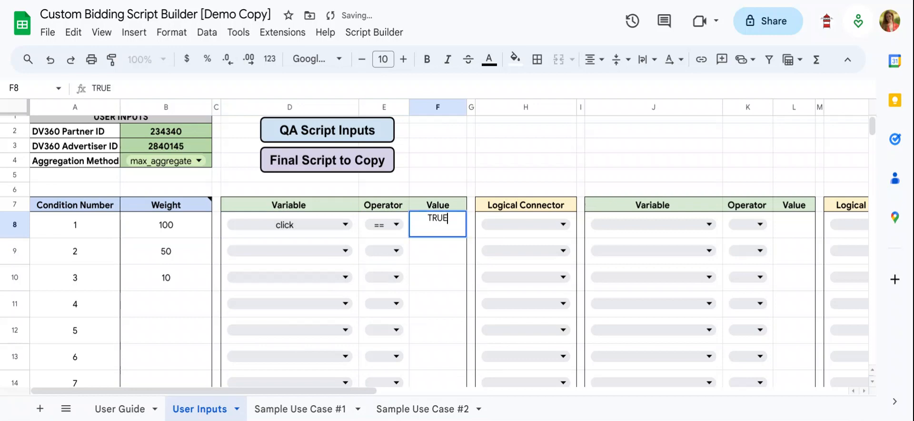
pyautogui.press('Return')
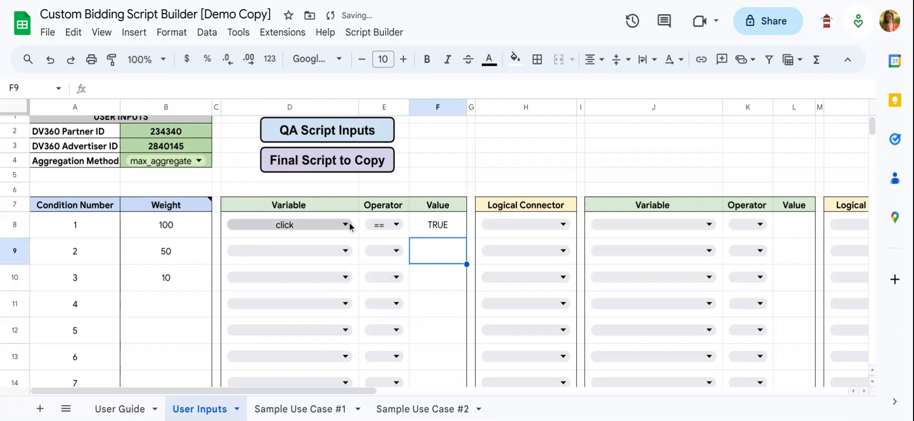
pyautogui.click(549, 229)
pyautogui.click(542, 251)
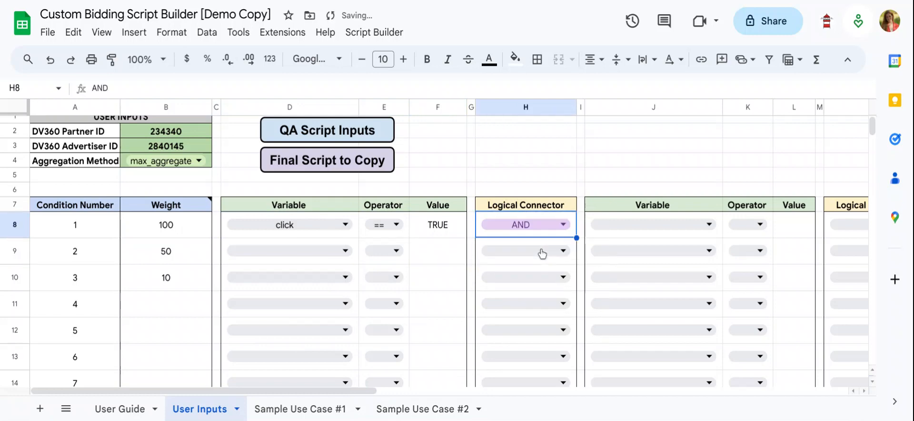
# Set condition 1's second clause to time_on_screen_seconds > 10.
pyautogui.click(626, 227)
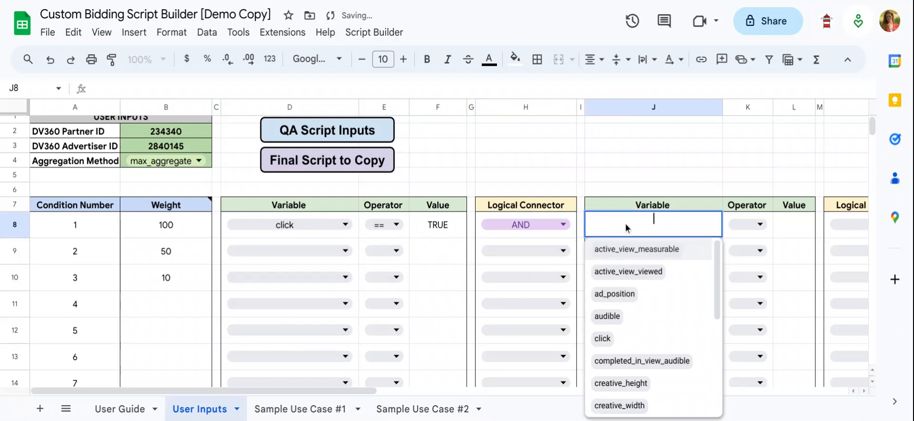
pyautogui.scroll(-3, 633, 342)
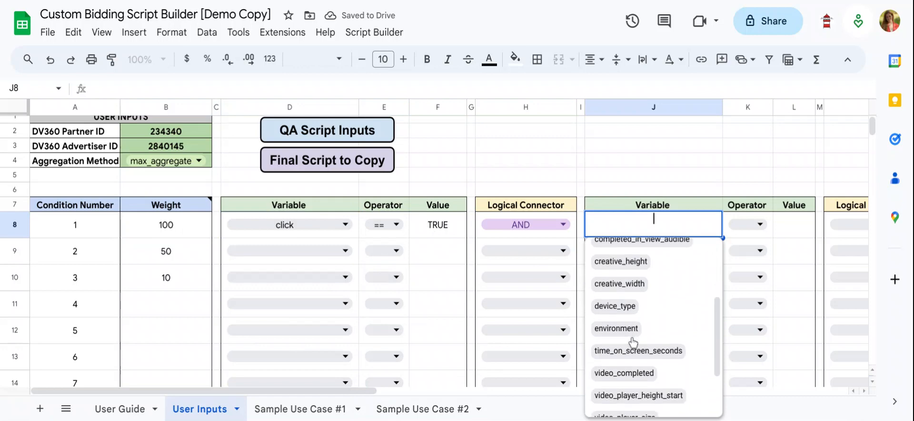
pyautogui.click(628, 349)
pyautogui.click(757, 224)
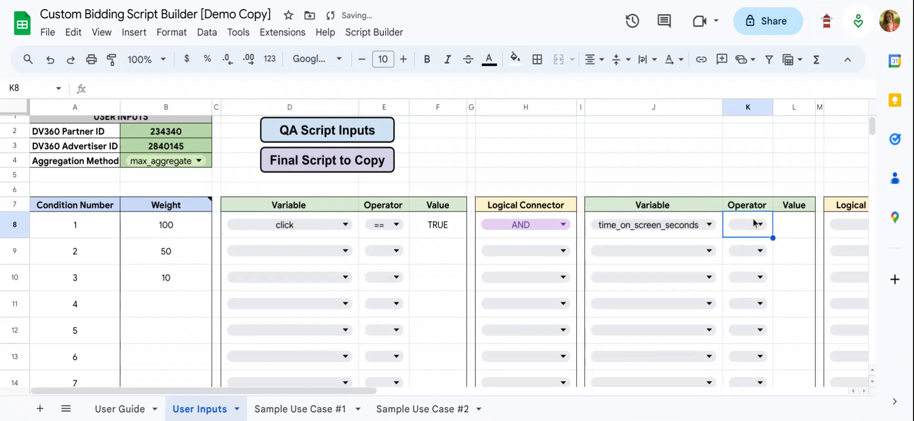
pyautogui.click(755, 229)
pyautogui.click(747, 257)
pyautogui.click(800, 231)
pyautogui.write('10')
pyautogui.press('Return')
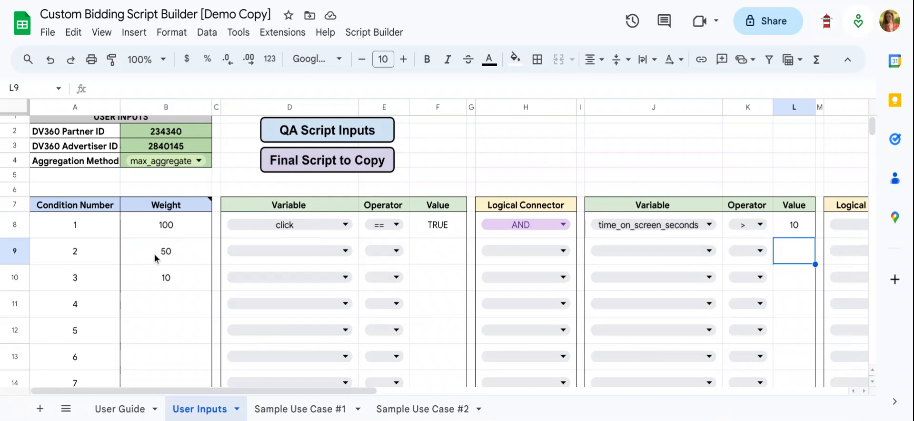
# Define condition 2 with the clause click == TRUE and check its weight cell.
pyautogui.click(258, 253)
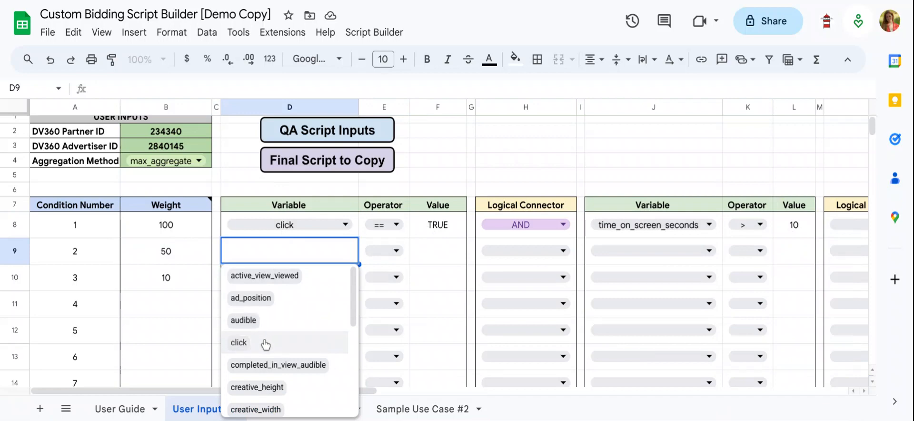
pyautogui.click(265, 343)
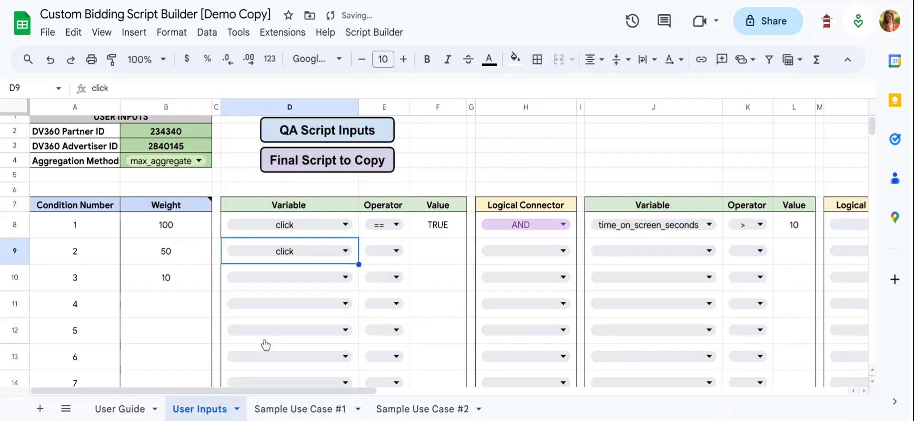
pyautogui.click(398, 252)
pyautogui.click(399, 318)
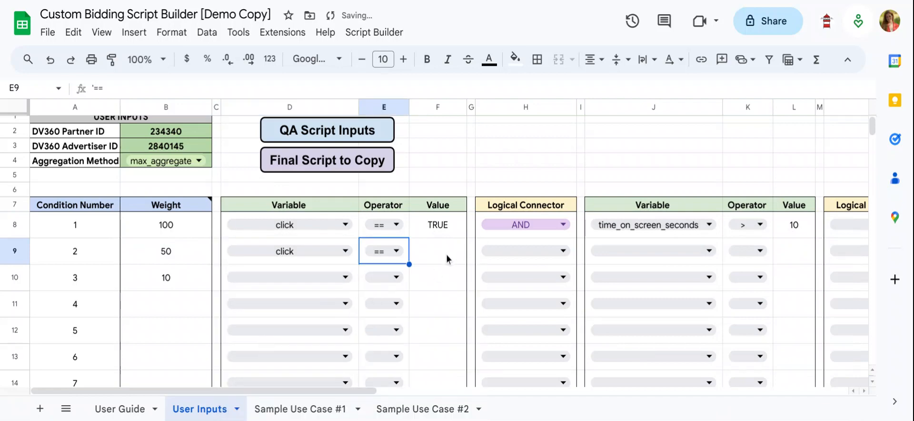
pyautogui.click(448, 257)
pyautogui.write('TRUE')
pyautogui.press('Return')
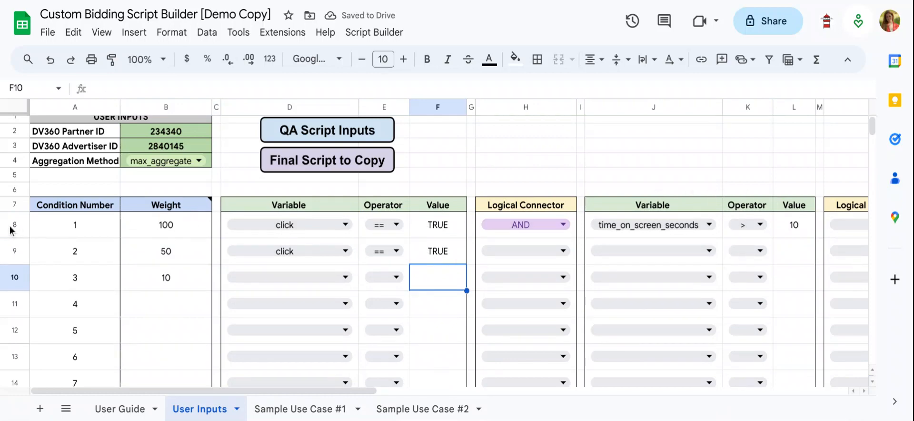
pyautogui.click(142, 250)
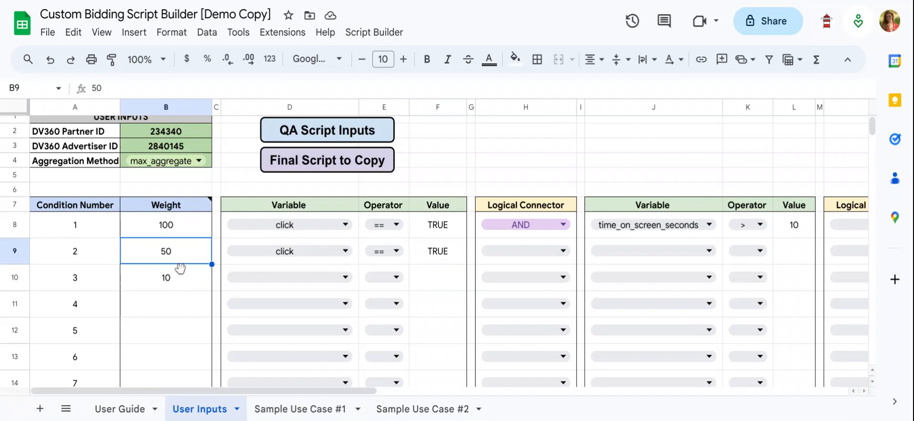
# Define condition 3 with the clause time_on_screen_seconds > 10.
pyautogui.click(323, 285)
pyautogui.scroll(-5, 310, 337)
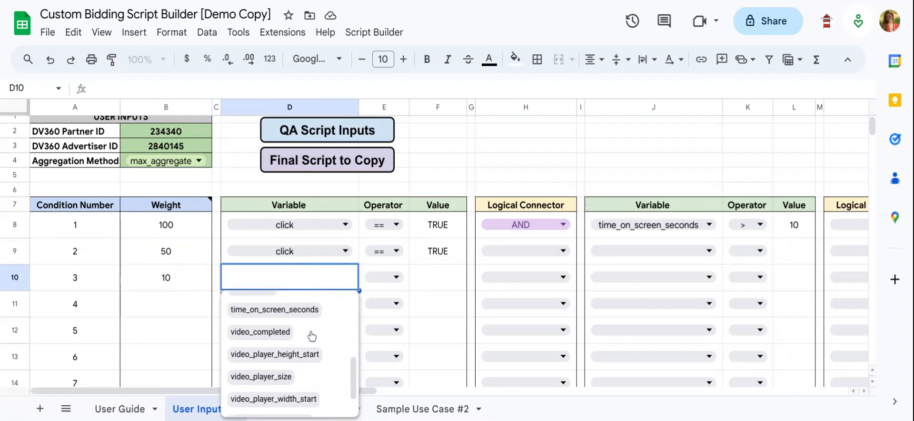
pyautogui.click(311, 327)
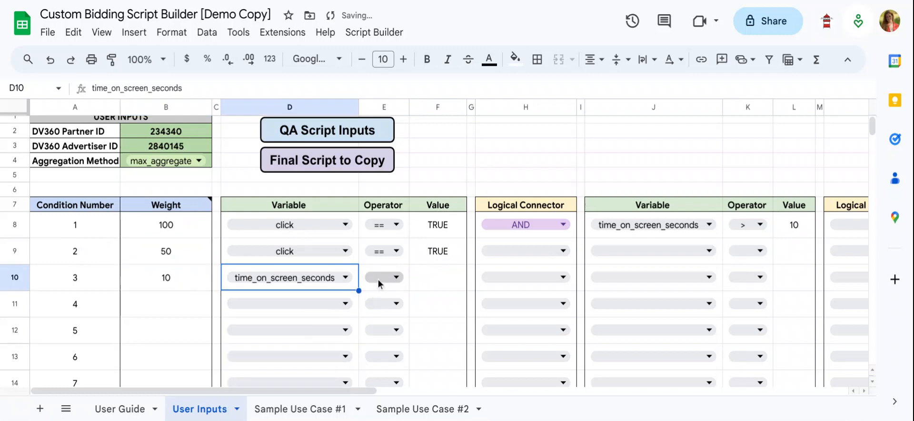
pyautogui.click(381, 285)
pyautogui.click(381, 306)
pyautogui.click(431, 281)
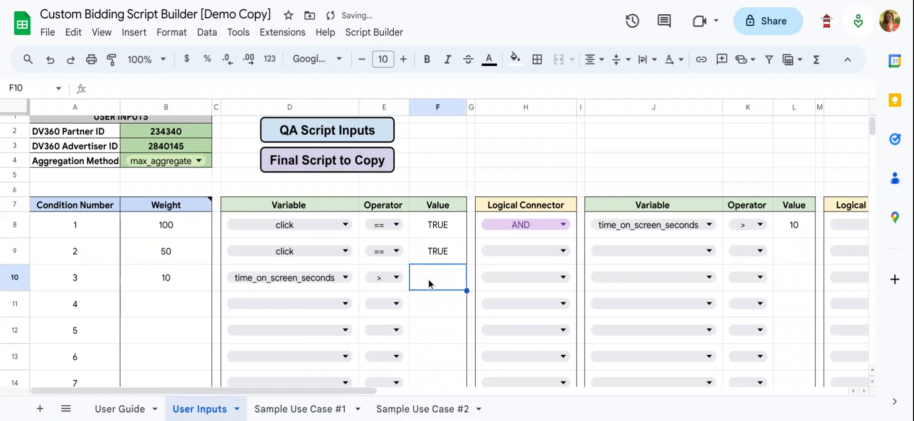
pyautogui.write('10')
pyautogui.press('Return')
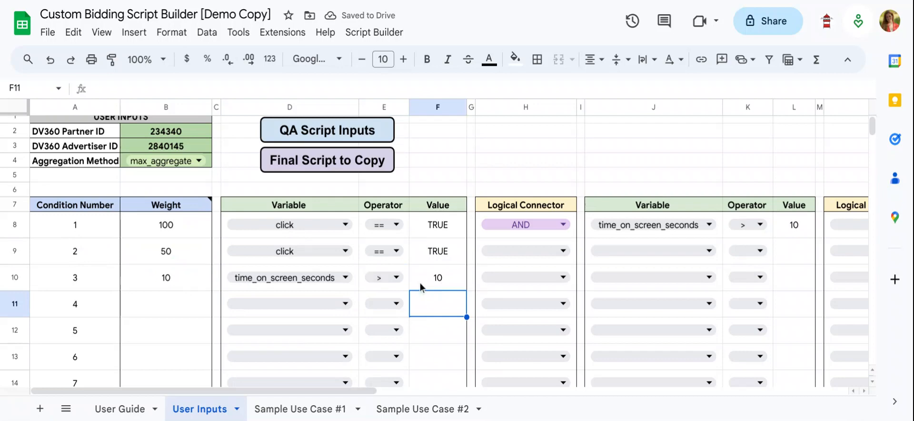
pyautogui.click(434, 283)
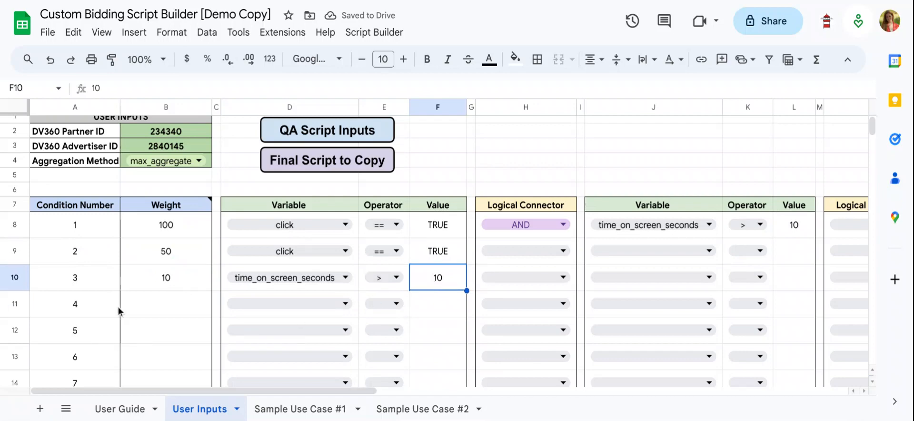
# Review the weights assigned to the three completed conditions.
pyautogui.click(169, 283)
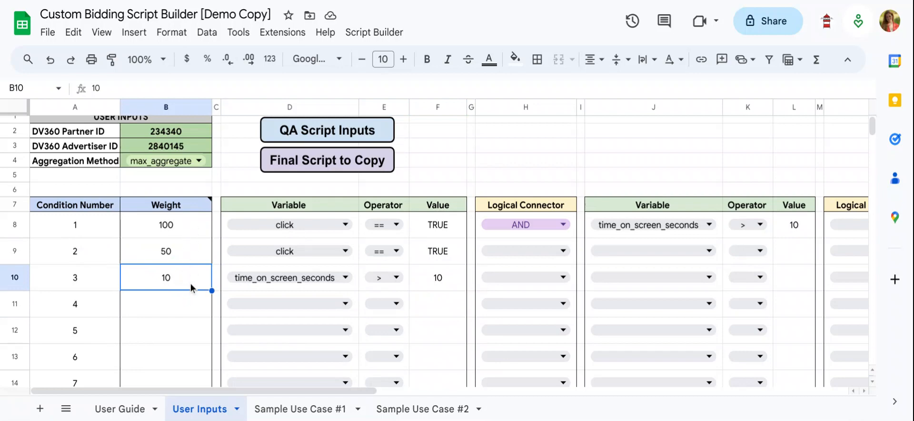
pyautogui.click(187, 326)
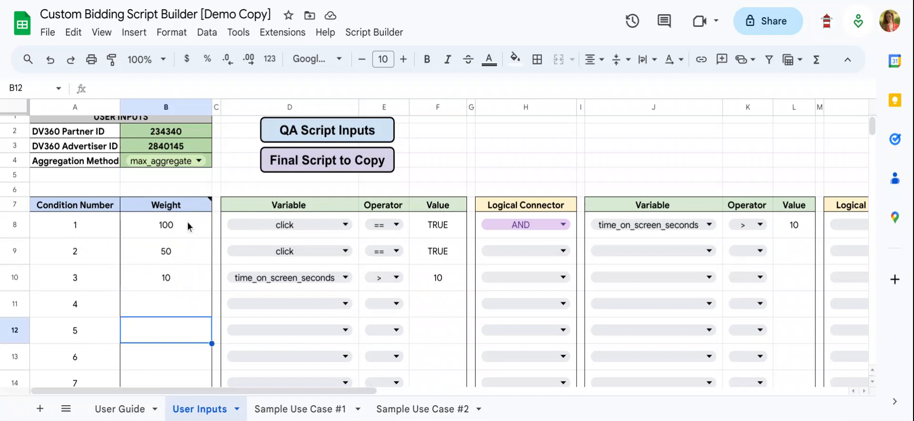
pyautogui.scroll(1, 187, 224)
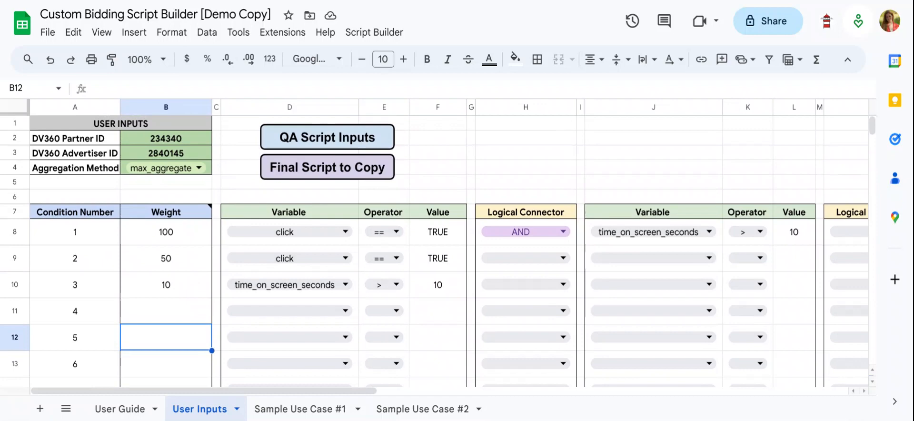
pyautogui.click(186, 233)
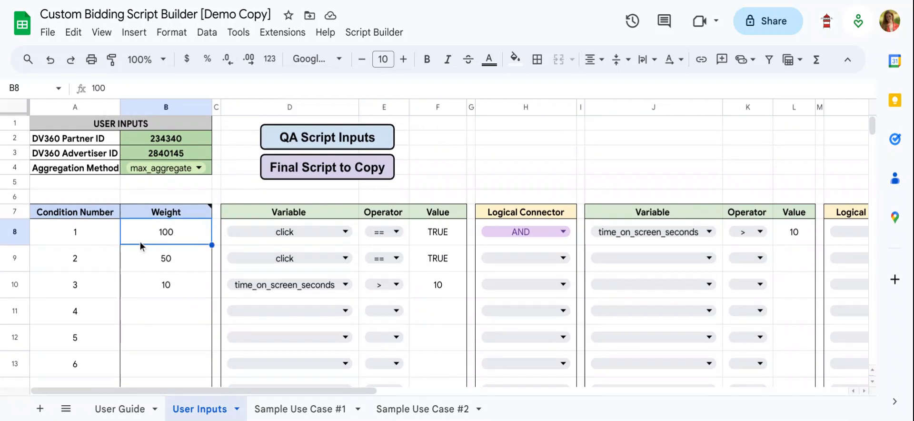
pyautogui.click(170, 257)
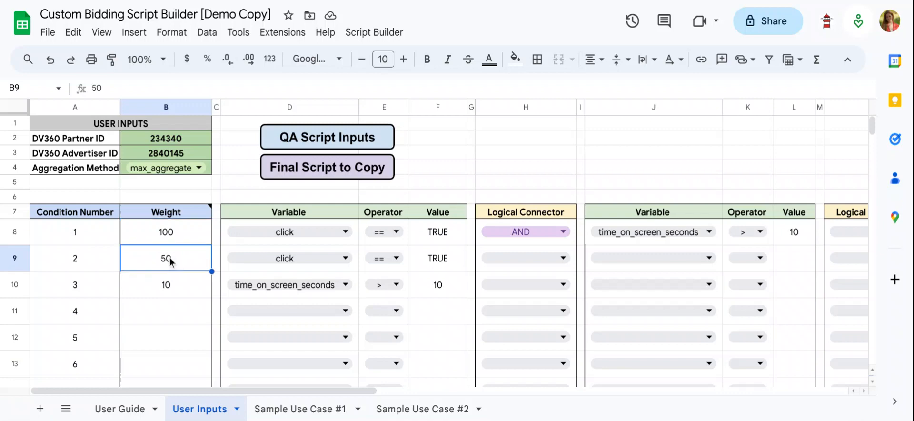
pyautogui.click(178, 284)
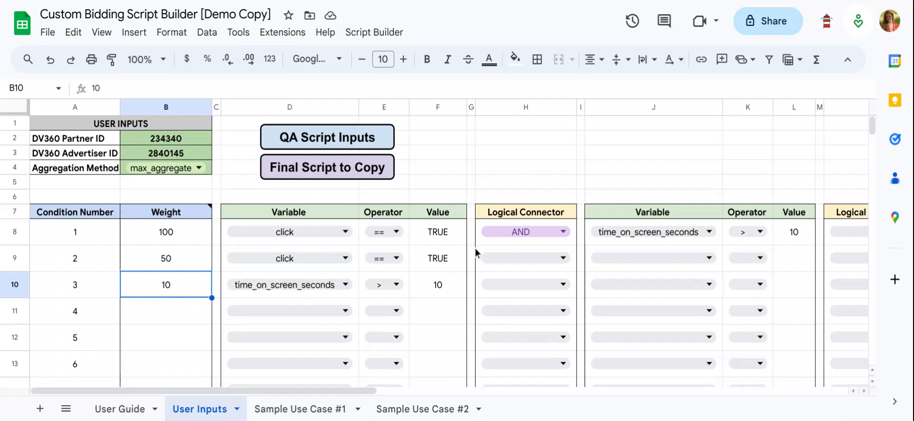
# Run QA Script Inputs to check the IDs, aggregation method and expression-weight pairs, and dismiss the summary.
pyautogui.click(467, 143)
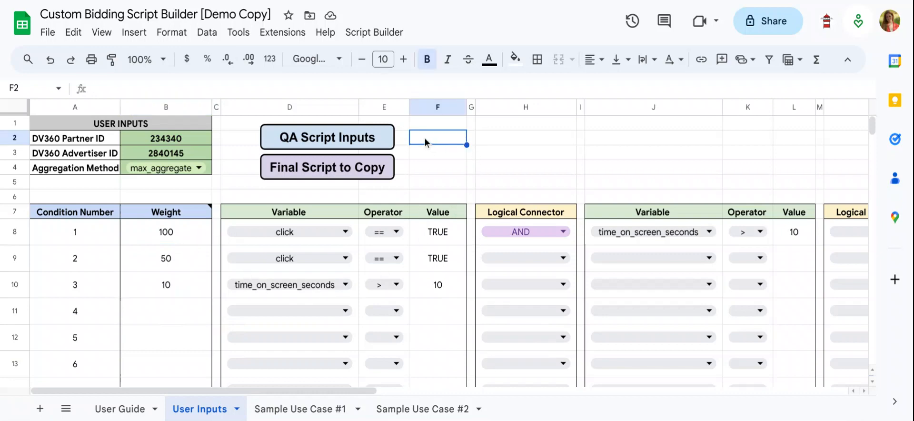
pyautogui.click(305, 141)
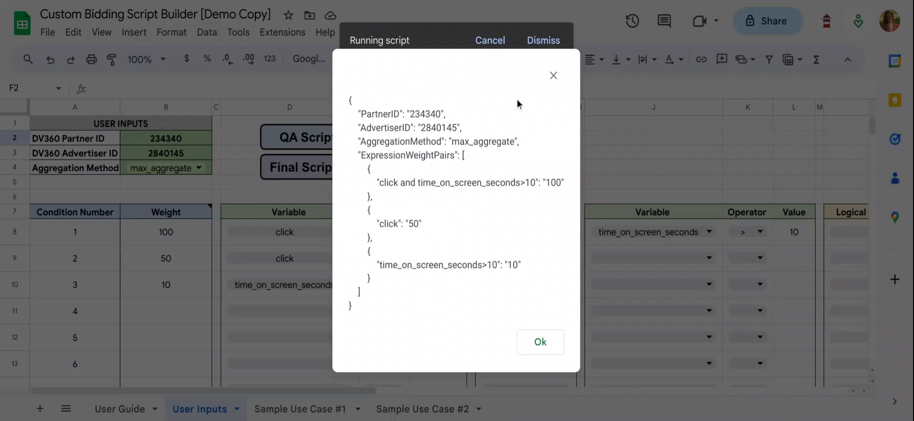
pyautogui.click(555, 82)
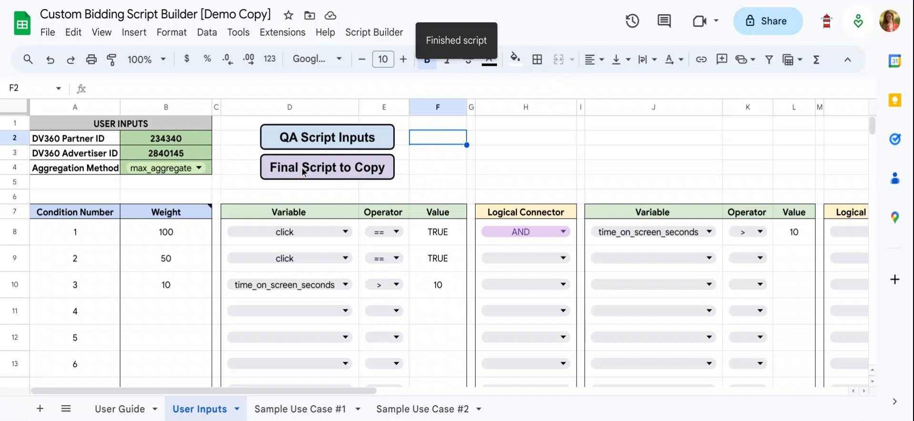
# Generate the final script to copy, select its full text and close the script dialog.
pyautogui.click(302, 167)
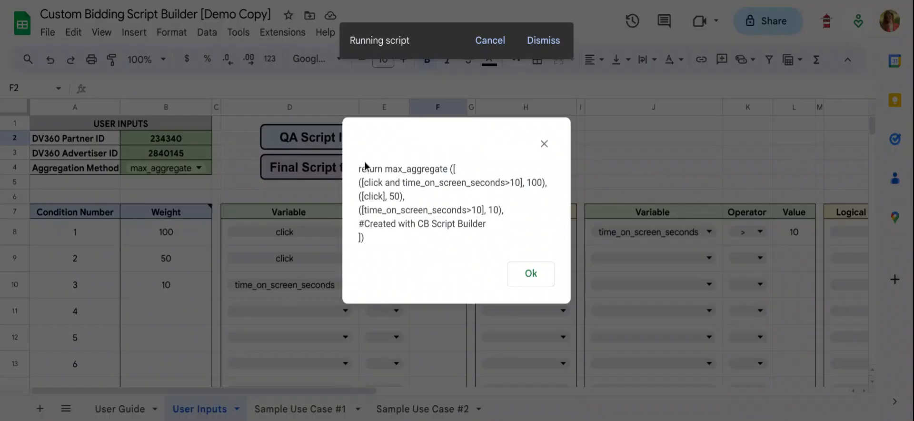
pyautogui.moveTo(358, 167); pyautogui.dragTo(398, 242)
pyautogui.click(440, 243)
pyautogui.click(526, 275)
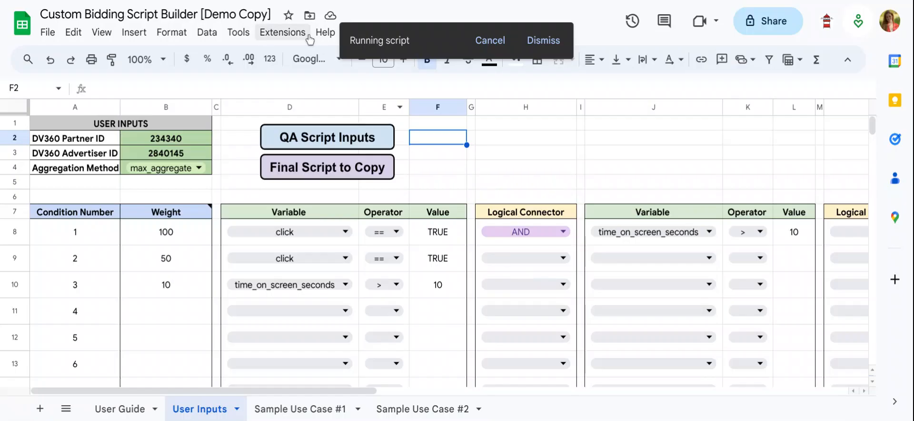
# View the Script Builder options for sending feedback and opening DV360 at advertiser or partner level.
pyautogui.click(374, 32)
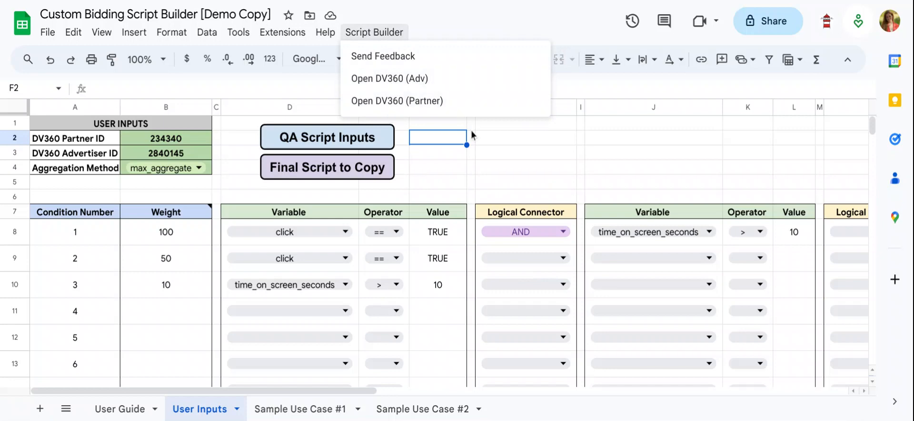
pyautogui.click(475, 185)
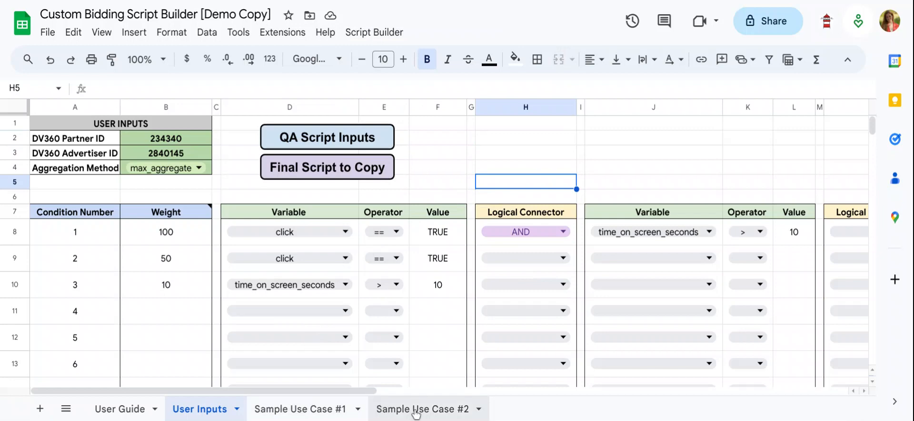
pyautogui.click(456, 149)
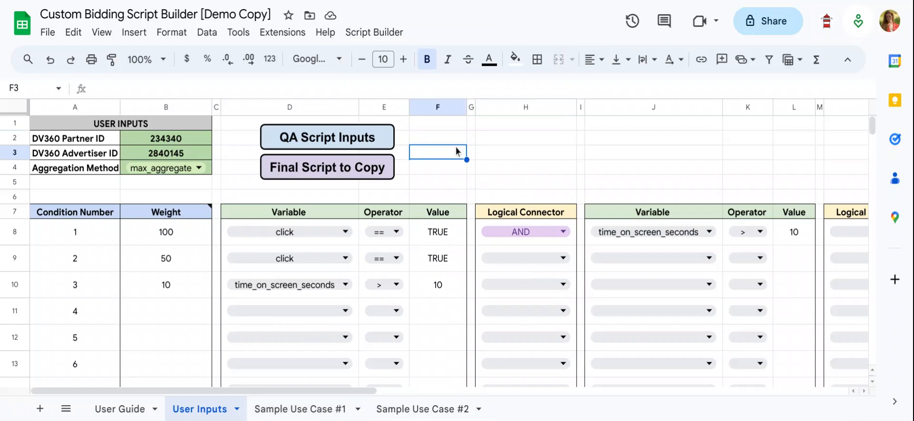